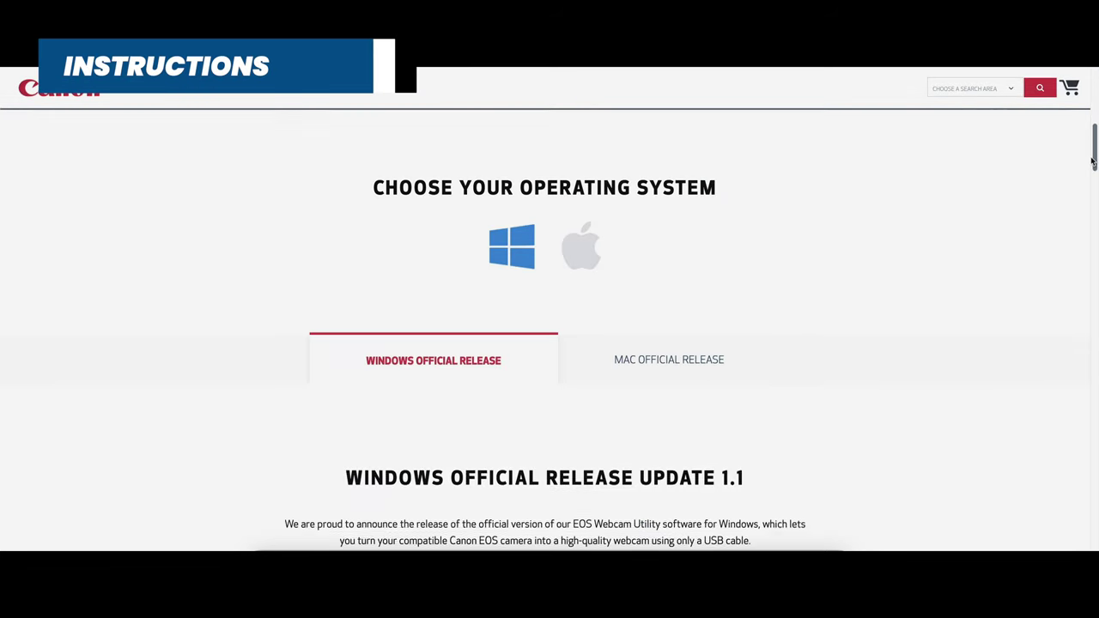
- Read Canon's EOS Webcam Utility Mac release details, then download OBS Studio for macOS 10.13+
{"action": "scroll", "coordinate": [1093, 162], "scroll_direction": "down", "scroll_amount": 2}
{"action": "left_click", "coordinate": [676, 266]}
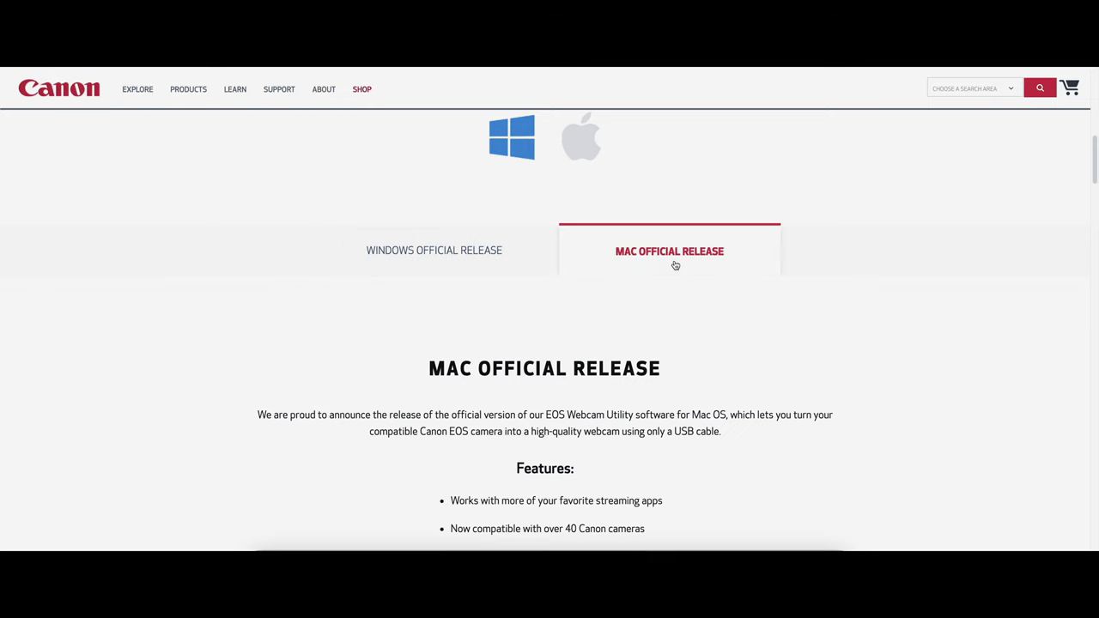
{"action": "scroll", "coordinate": [1091, 214], "scroll_direction": "down", "scroll_amount": 4}
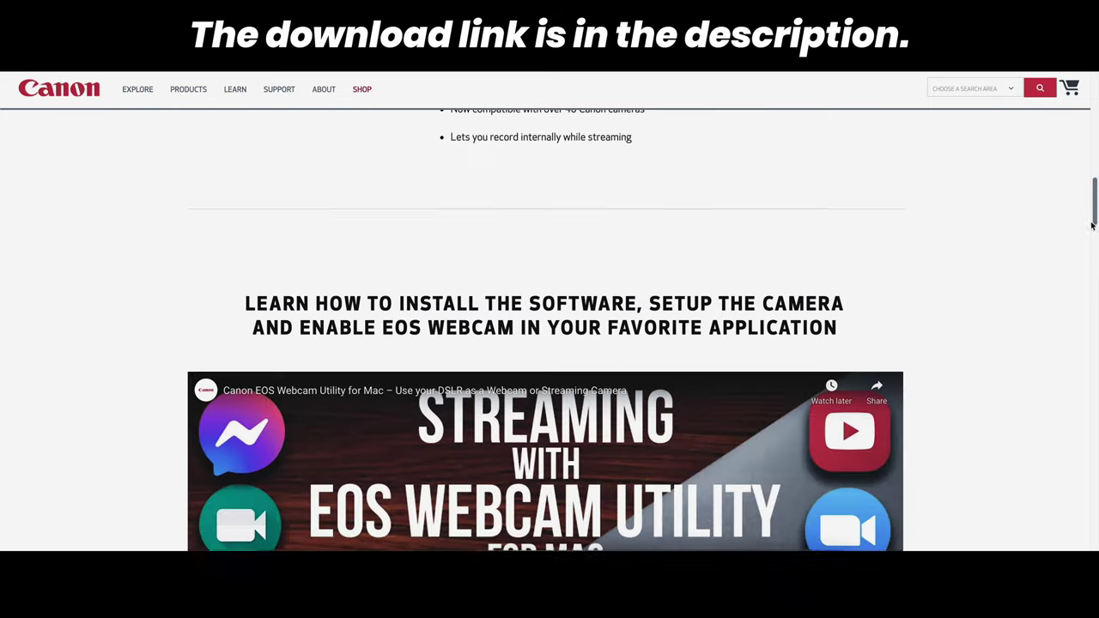
{"action": "scroll", "coordinate": [1089, 240], "scroll_direction": "down", "scroll_amount": 3}
{"action": "scroll", "coordinate": [1089, 258], "scroll_direction": "down", "scroll_amount": 5}
{"action": "scroll", "coordinate": [1087, 292], "scroll_direction": "down", "scroll_amount": 3}
{"action": "scroll", "coordinate": [1085, 317], "scroll_direction": "down", "scroll_amount": 3}
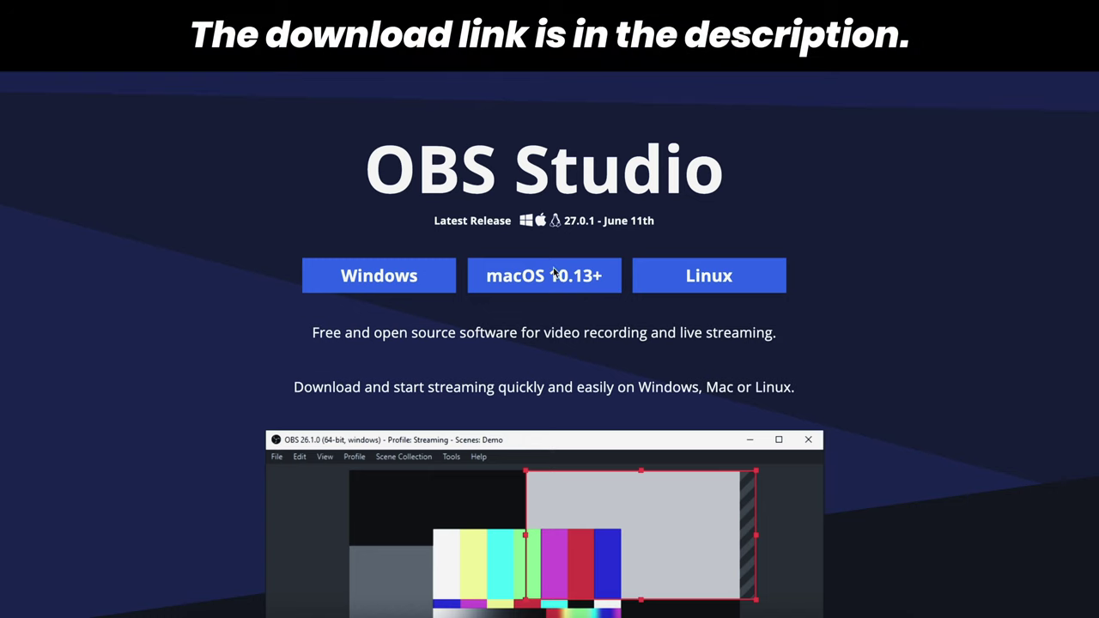
{"action": "left_click", "coordinate": [541, 287]}
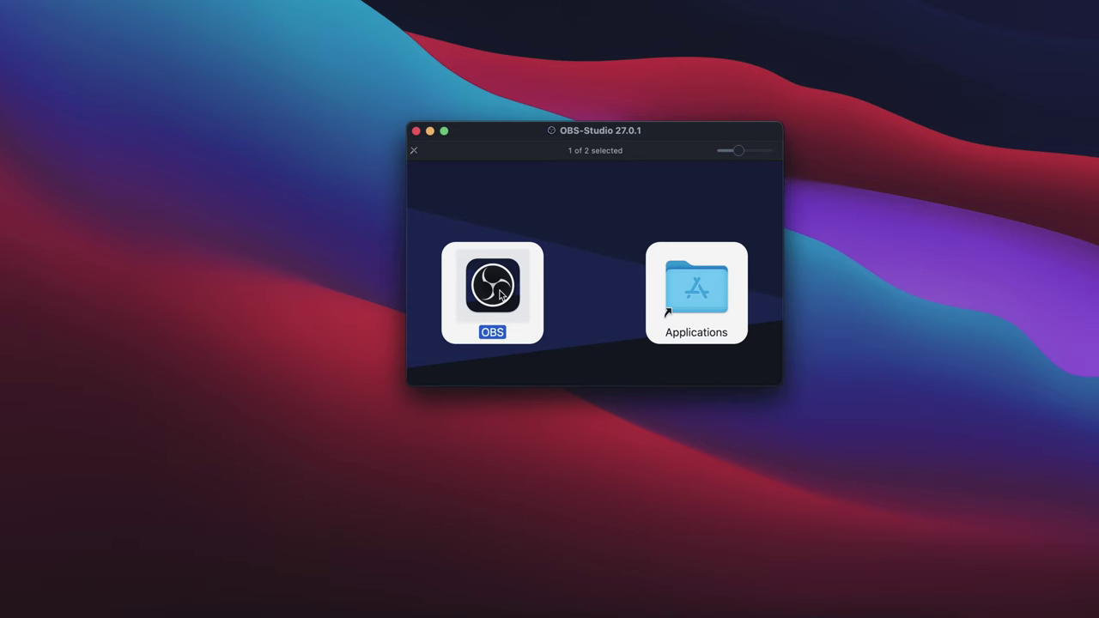
- Launch OBS Studio 27.0.1 from its disk image and approve the Gatekeeper prompt
{"action": "double_click", "coordinate": [535, 290]}
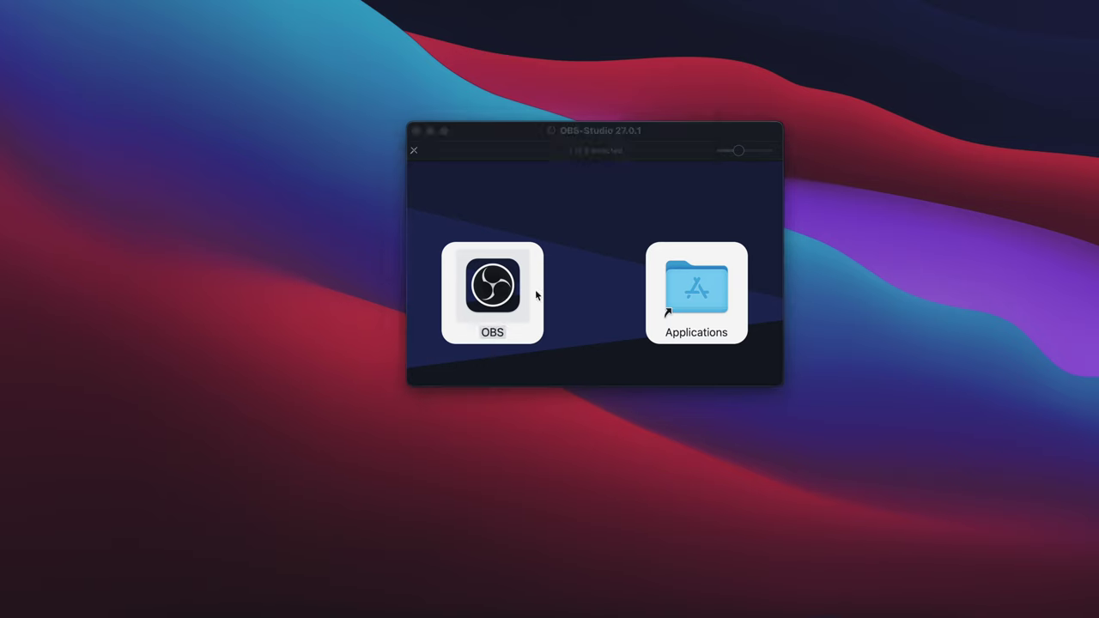
{"action": "left_click", "coordinate": [547, 198]}
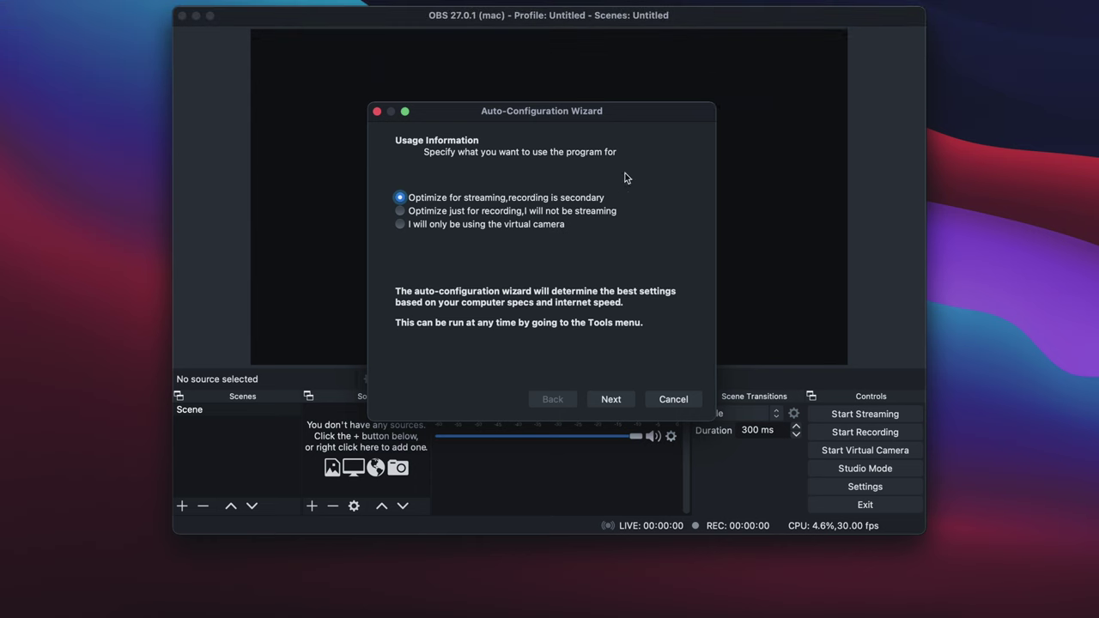
- Run the wizard as 'Optimize just for recording' and apply 1920x1080 canvas, 1280x720 output, 60 FPS
{"action": "left_click", "coordinate": [557, 211]}
{"action": "left_click", "coordinate": [624, 396]}
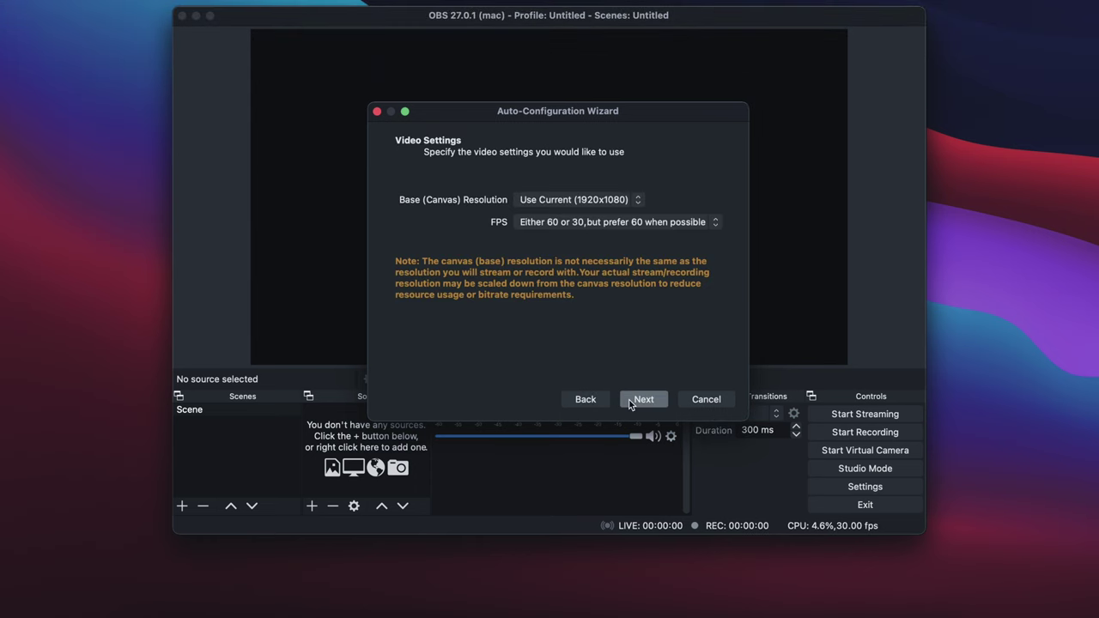
{"action": "left_click", "coordinate": [629, 402]}
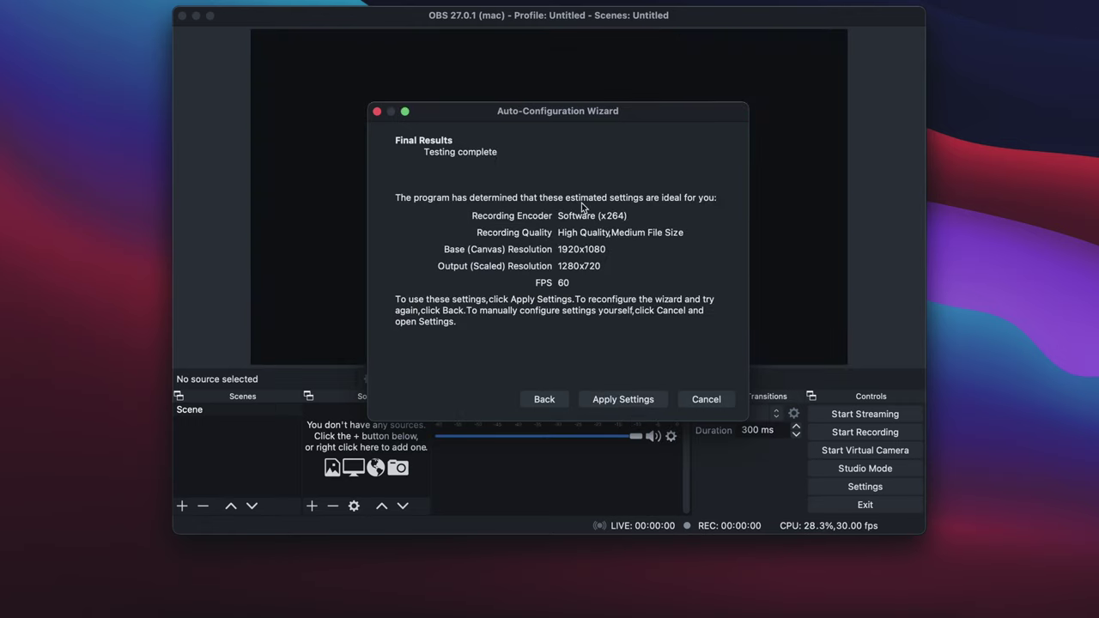
{"action": "left_click", "coordinate": [641, 405]}
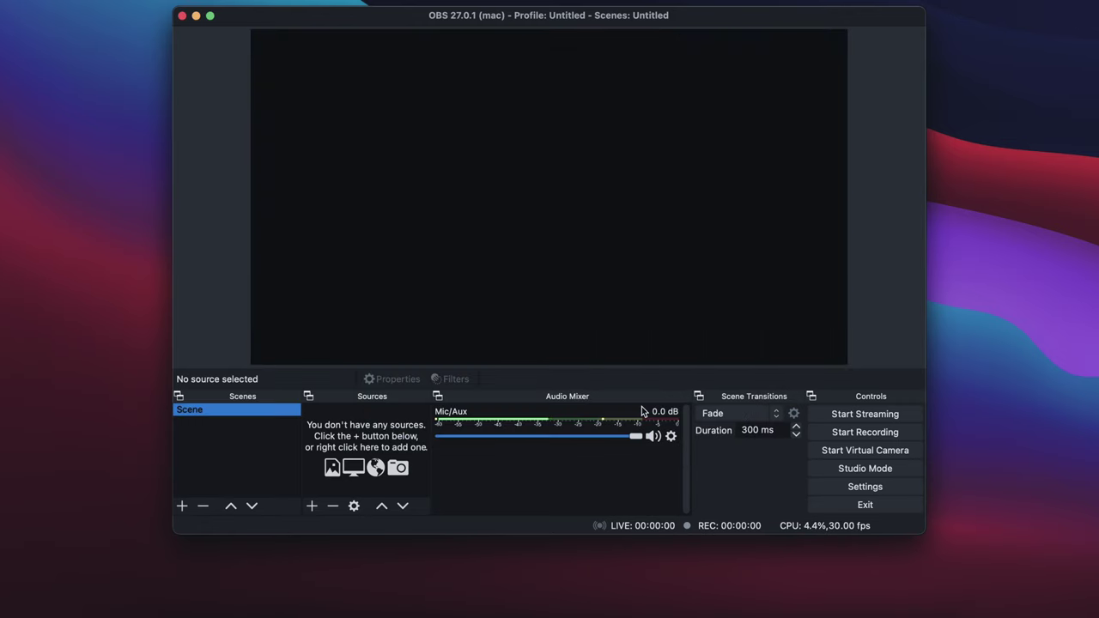
- Create a new scene named 'Webcam 50' and select it
{"action": "left_click", "coordinate": [183, 508]}
{"action": "type", "text": "Webcam 50"}
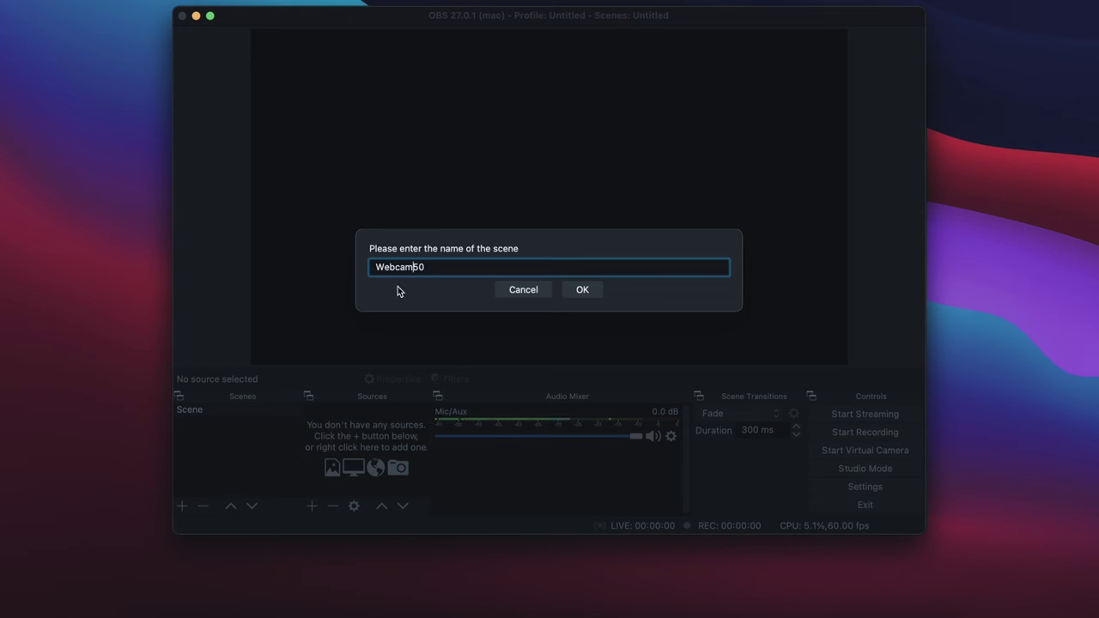
{"action": "left_click", "coordinate": [582, 289]}
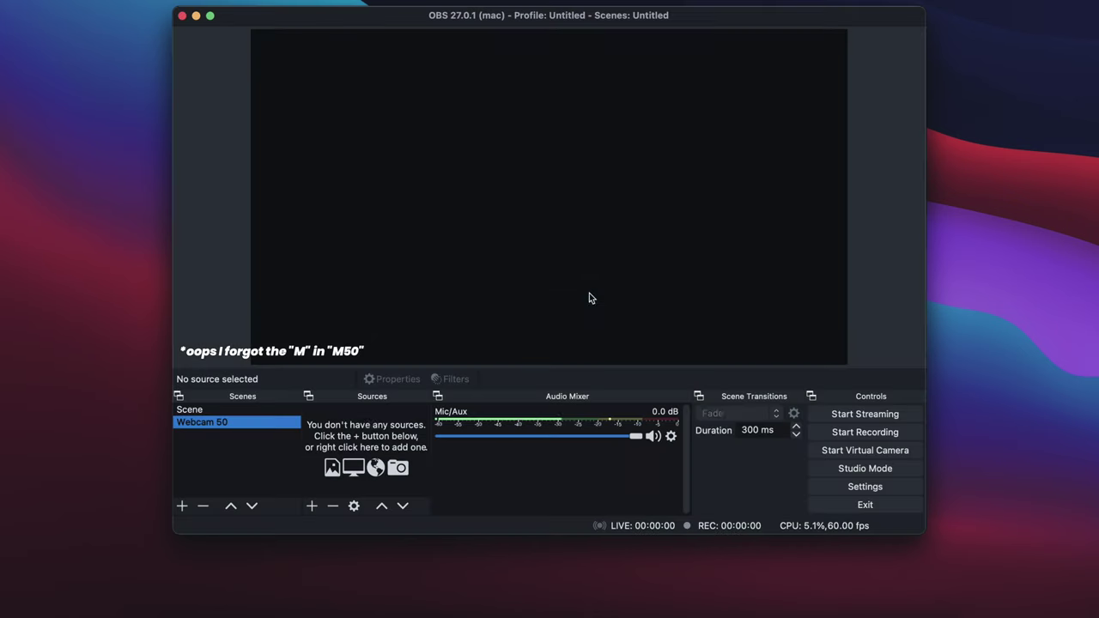
{"action": "left_click", "coordinate": [198, 410]}
{"action": "left_click", "coordinate": [225, 423]}
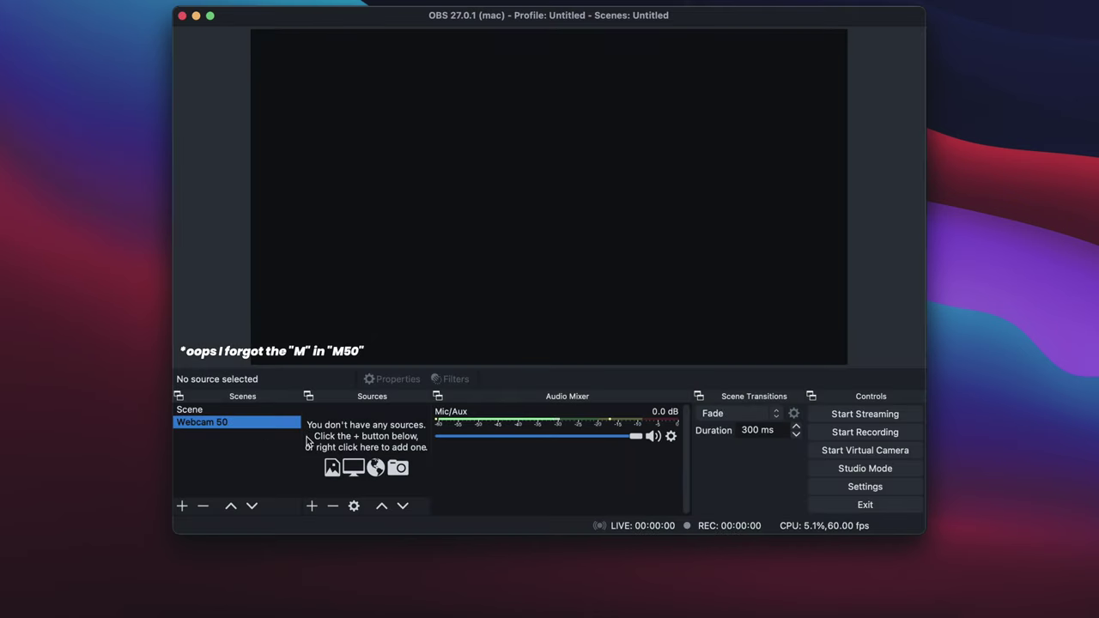
- Add a Video Capture Device source 'Canon EOS M50' using the EOS Webcam Utility device
{"action": "left_click", "coordinate": [313, 507]}
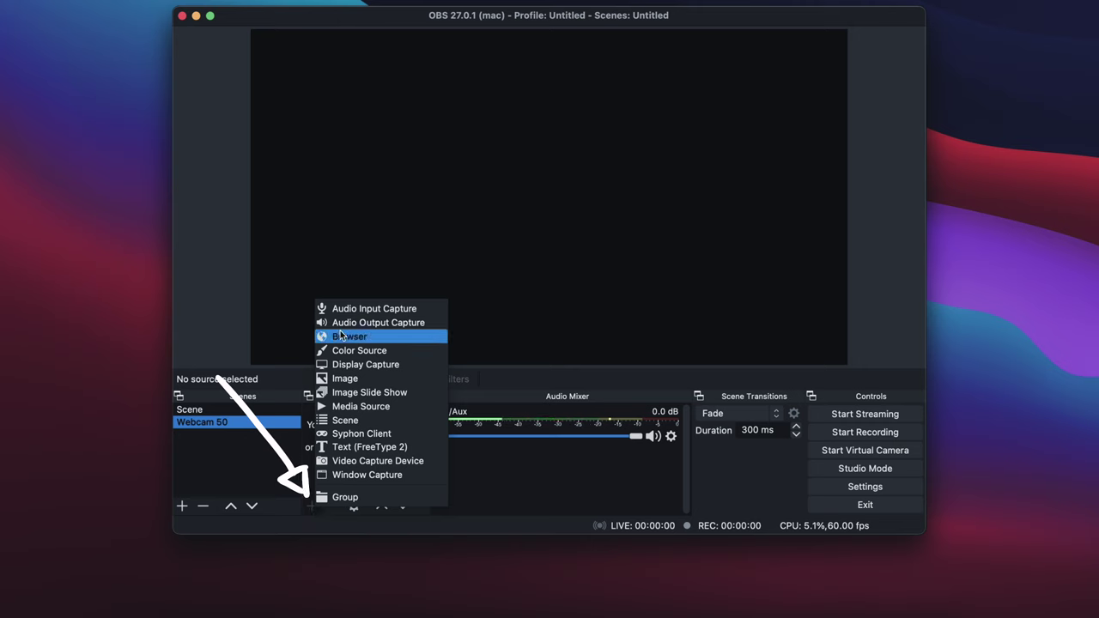
{"action": "left_click", "coordinate": [417, 466]}
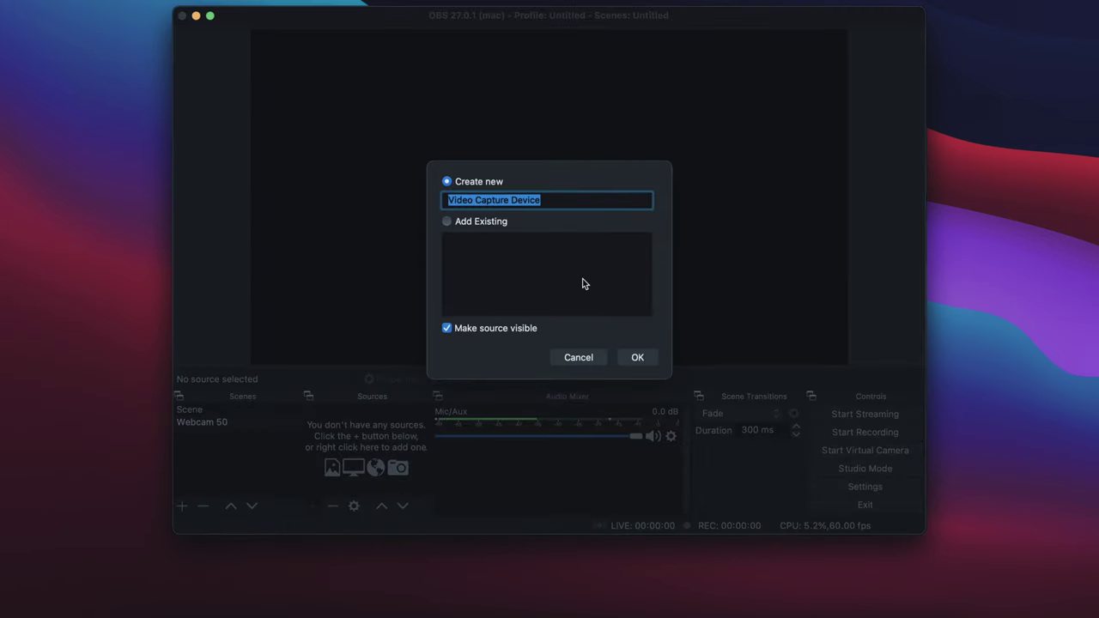
{"action": "type", "text": "Can"}
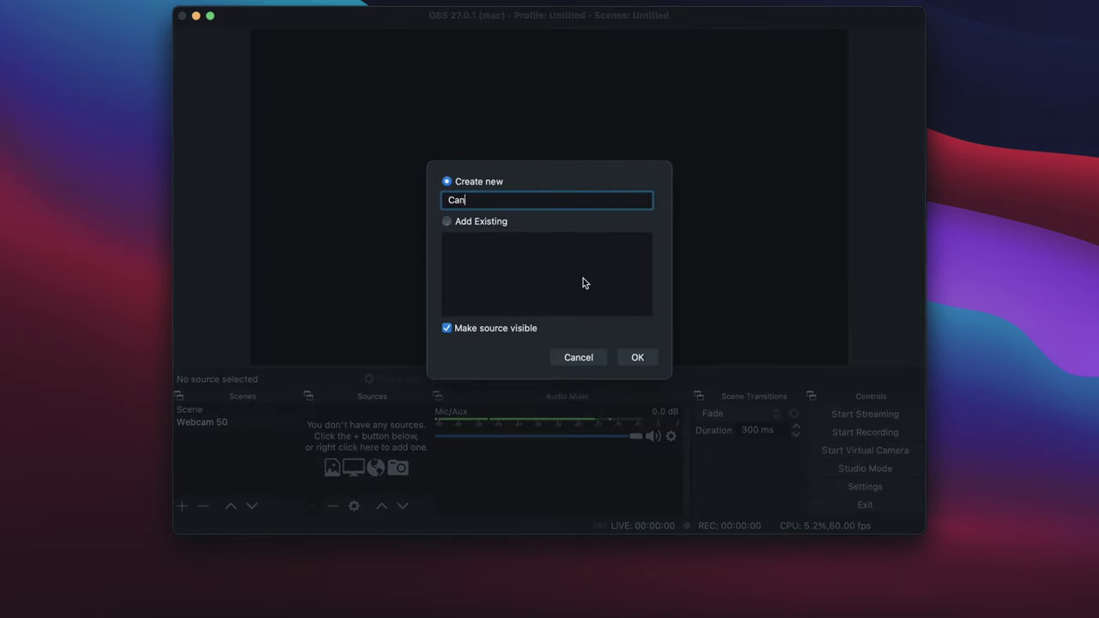
{"action": "type", "text": "on EOS "}
{"action": "type", "text": "M50"}
{"action": "left_click", "coordinate": [637, 357]}
{"action": "left_click", "coordinate": [682, 344]}
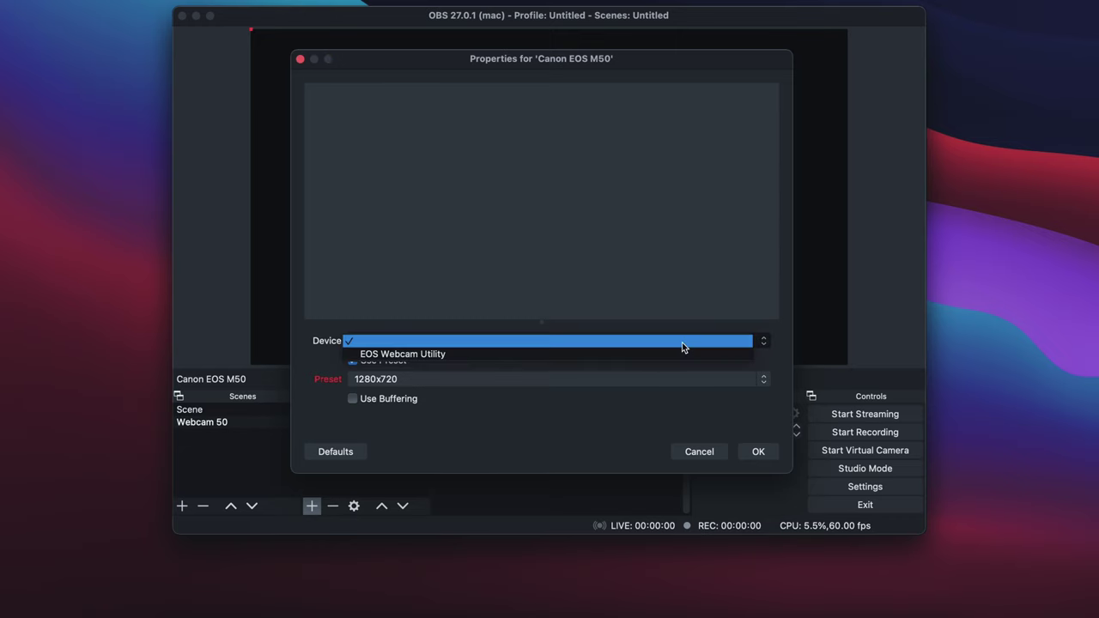
{"action": "left_click", "coordinate": [538, 357]}
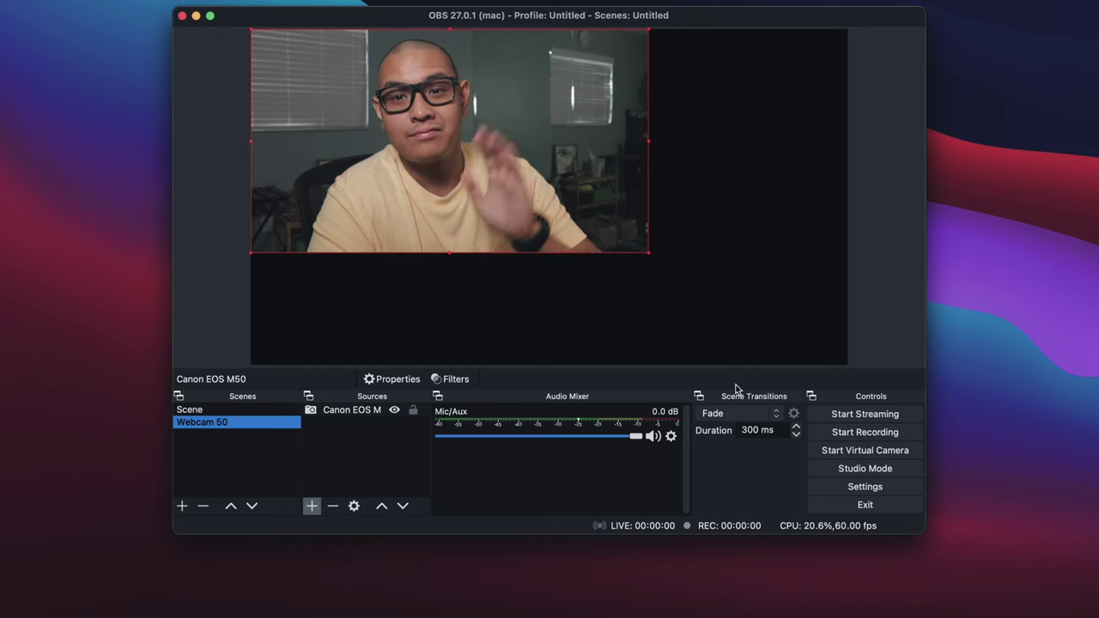
- Stretch the Canon feed to fill the canvas and start the authorized virtual camera
{"action": "left_click_drag", "start_coordinate": [648, 253], "coordinate": [848, 365]}
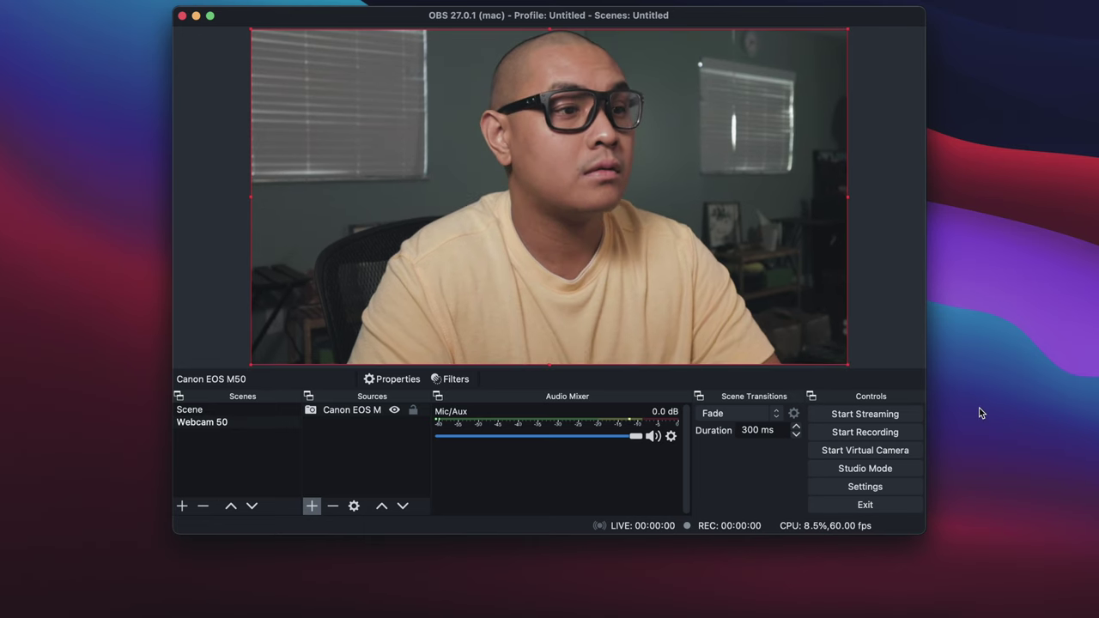
{"action": "left_click", "coordinate": [891, 453]}
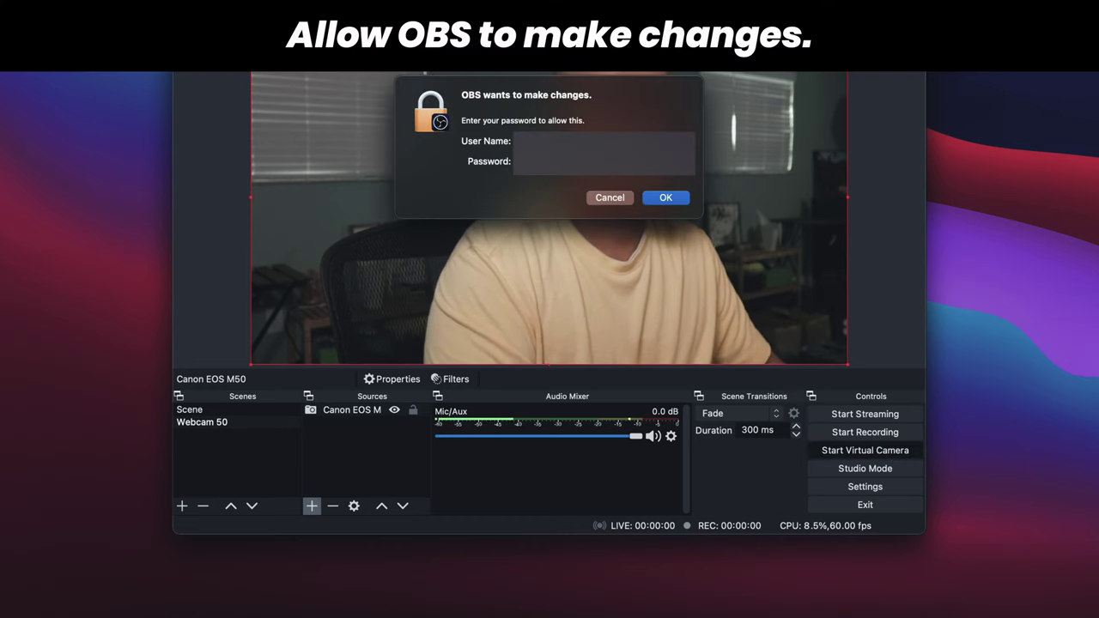
{"action": "key", "text": "Return"}
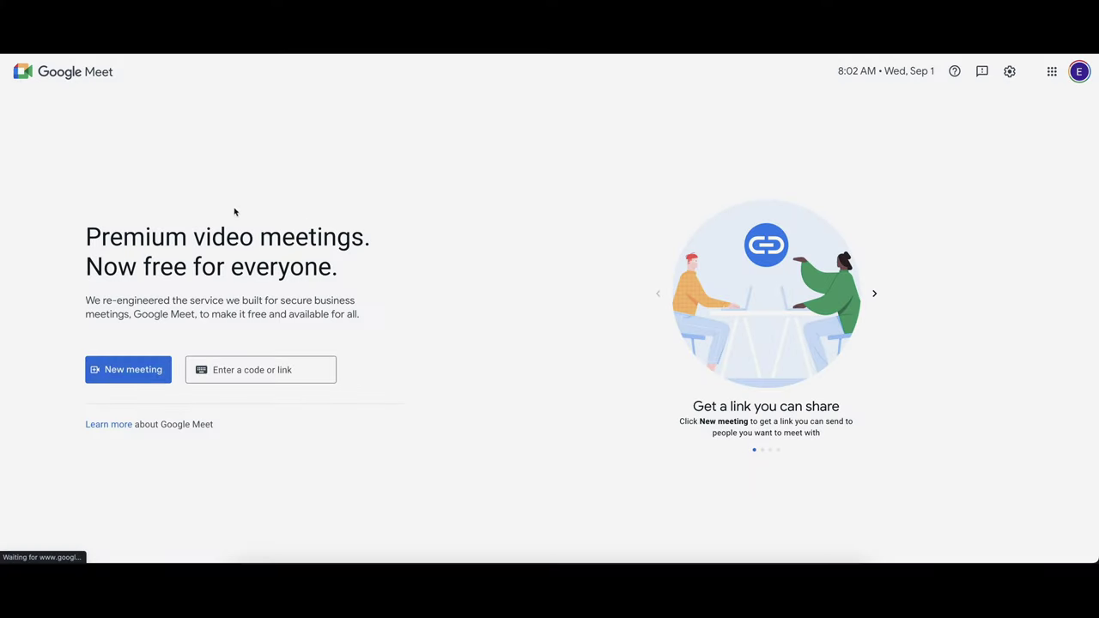
- Start an instant Google Meet call using OBS Virtual Camera as its camera
{"action": "left_click", "coordinate": [154, 378]}
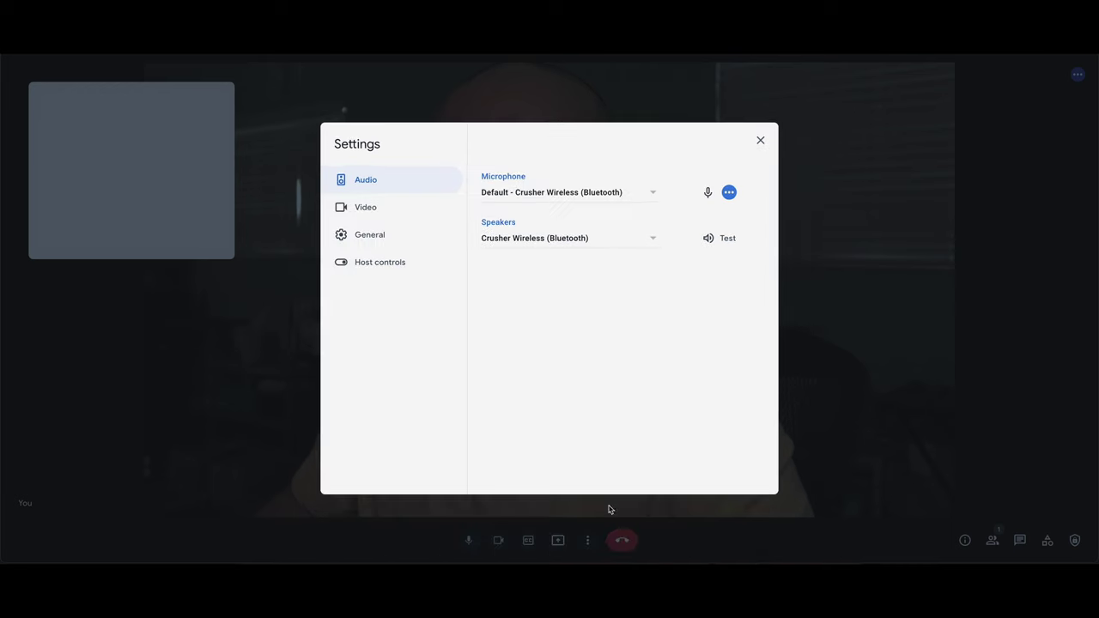
{"action": "left_click", "coordinate": [405, 217]}
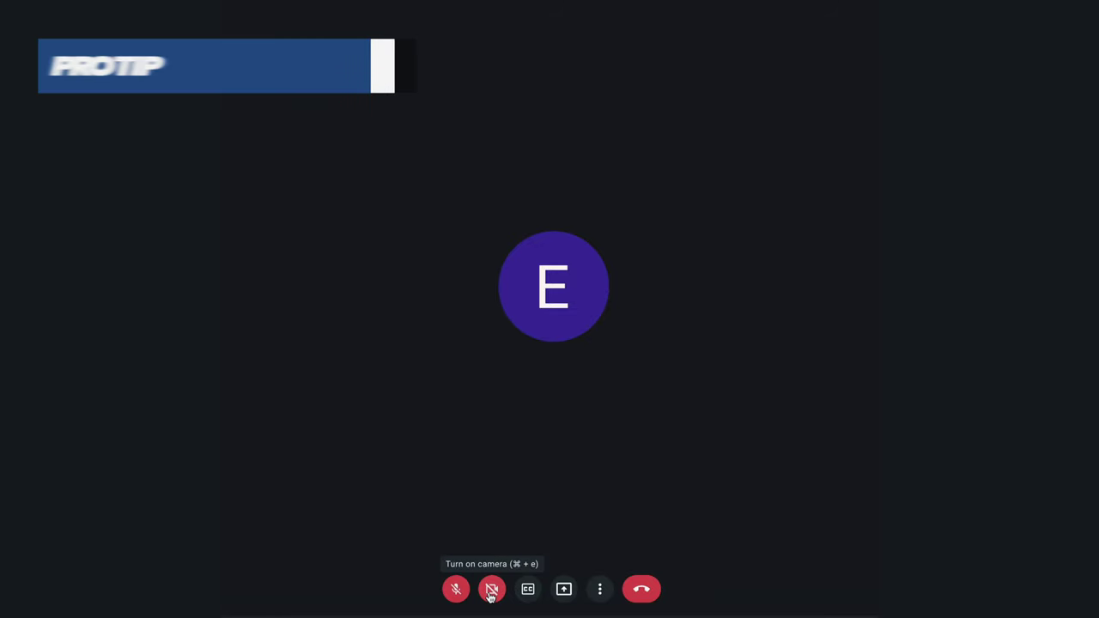
{"action": "left_click", "coordinate": [491, 591]}
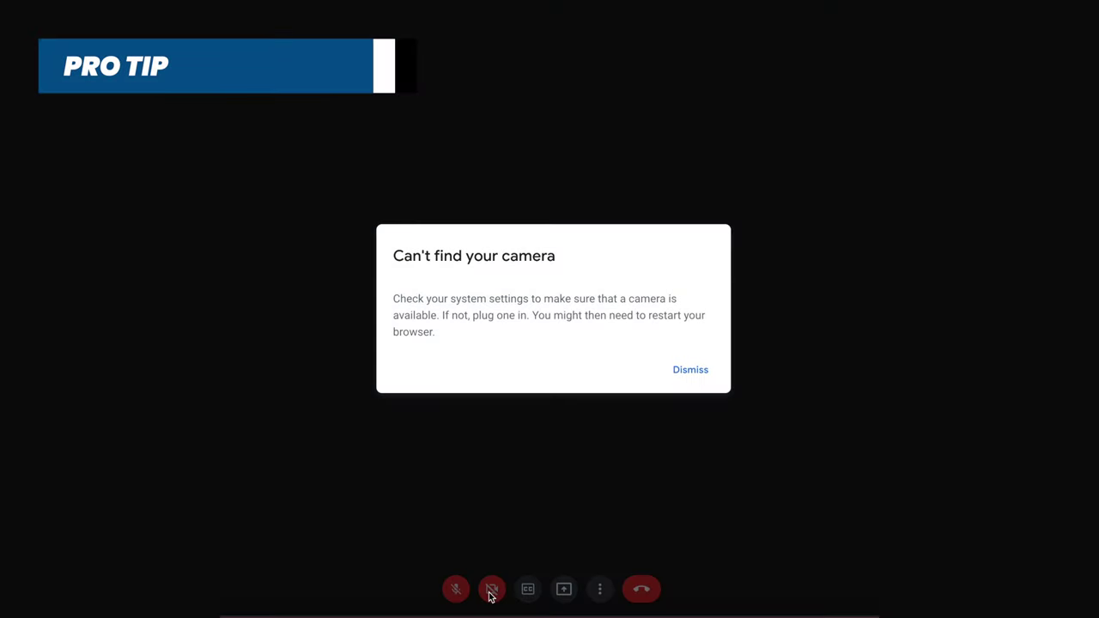